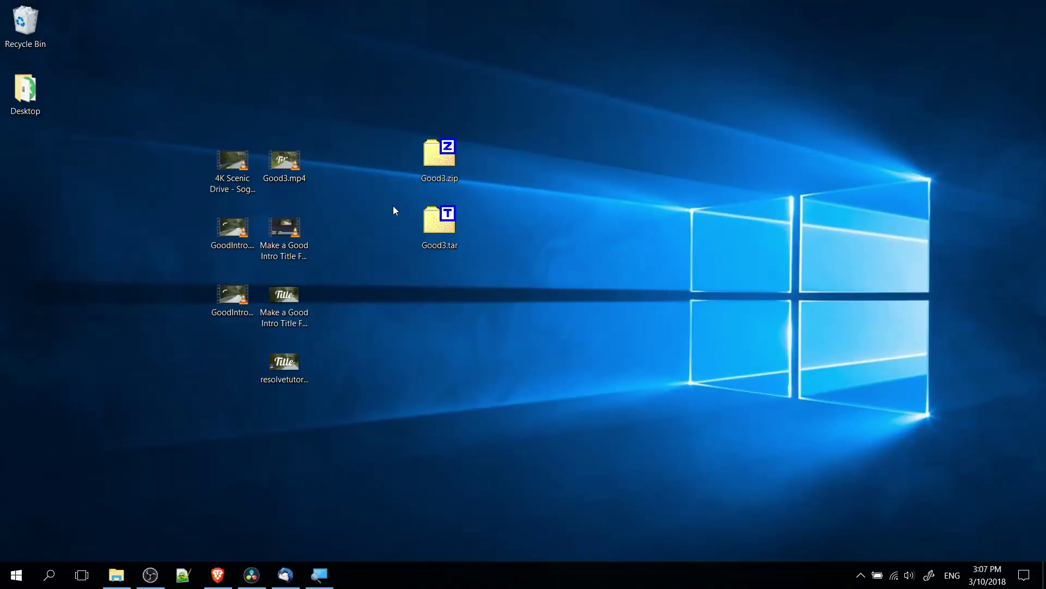
Look over the 7-Zip homepage in the browser, then minimize the browser to show the desktop.
{"action": "left_click", "coordinate": [218, 574]}
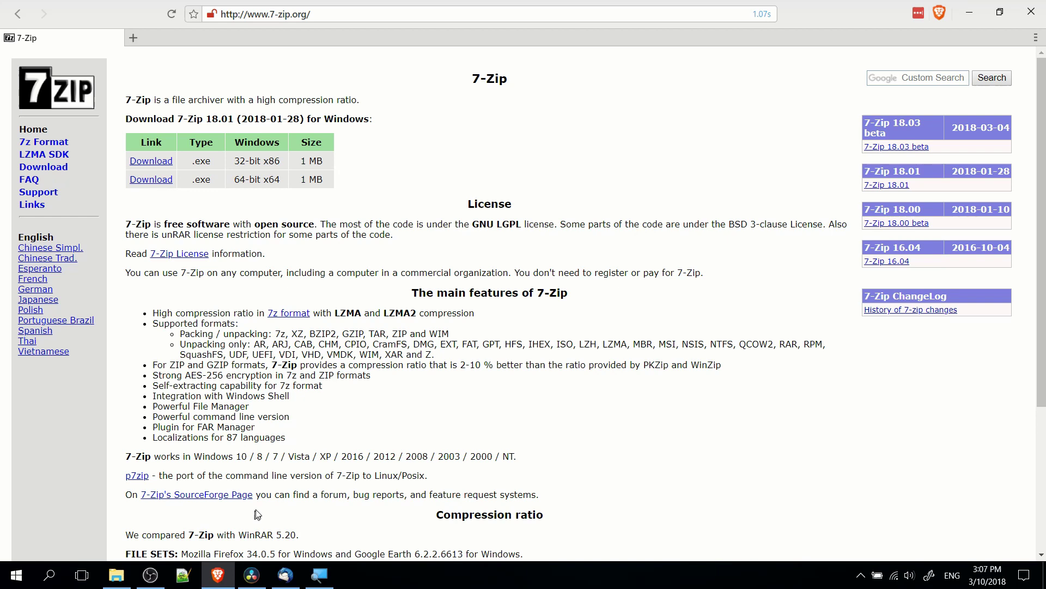
{"action": "left_click_drag", "start_coordinate": [125, 94], "coordinate": [338, 188]}
{"action": "left_click", "coordinate": [338, 188]}
{"action": "left_click", "coordinate": [971, 6]}
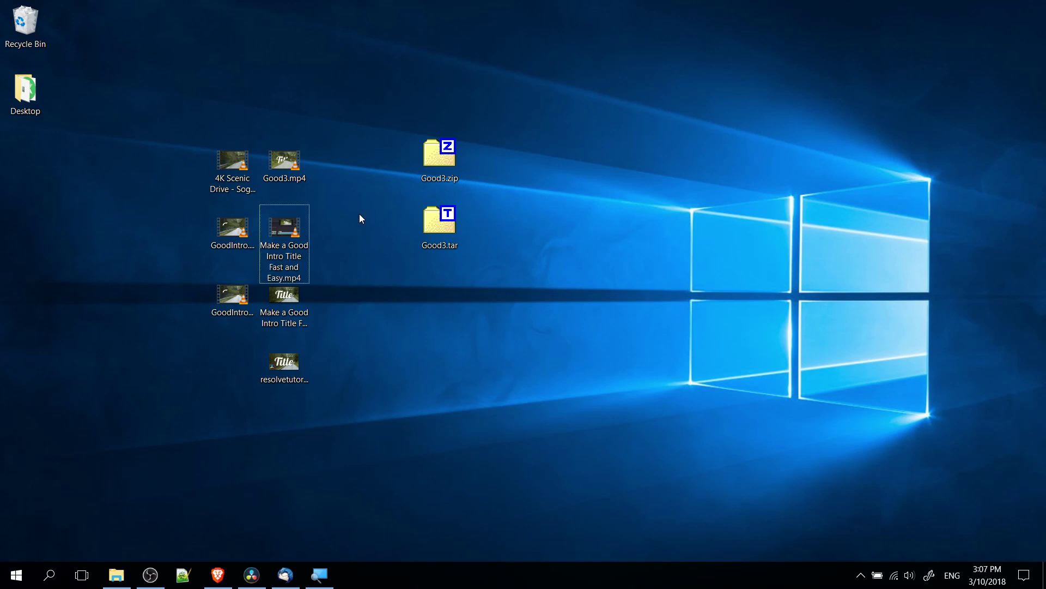
Compress the 4K Scenic Drive video into "4K Scenic Drive - Sognefjord Norway.zip" using 7-Zip.
{"action": "right_click", "coordinate": [246, 173]}
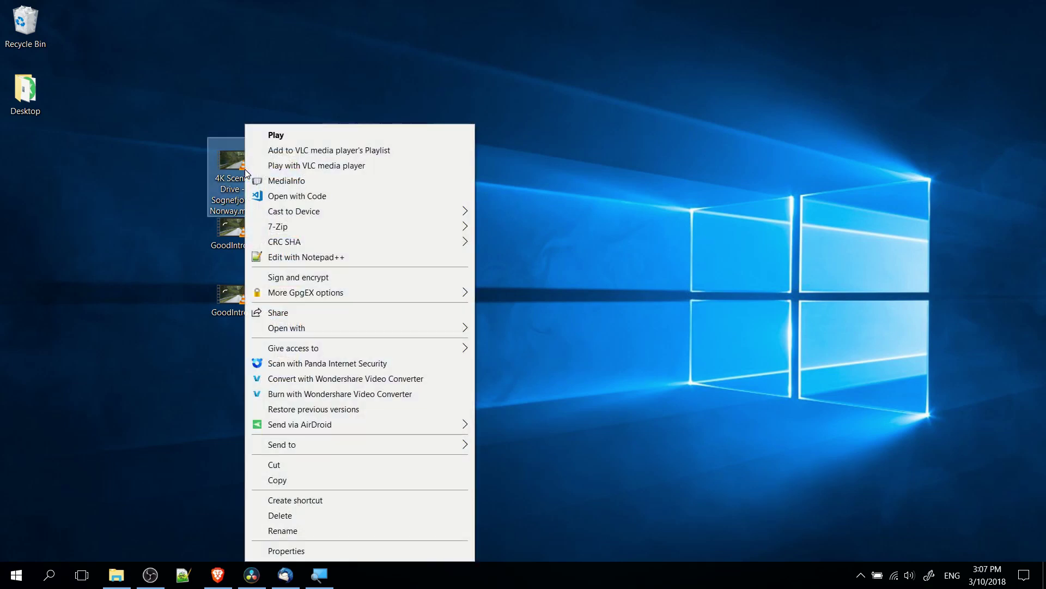
{"action": "mouse_move", "coordinate": [303, 227]}
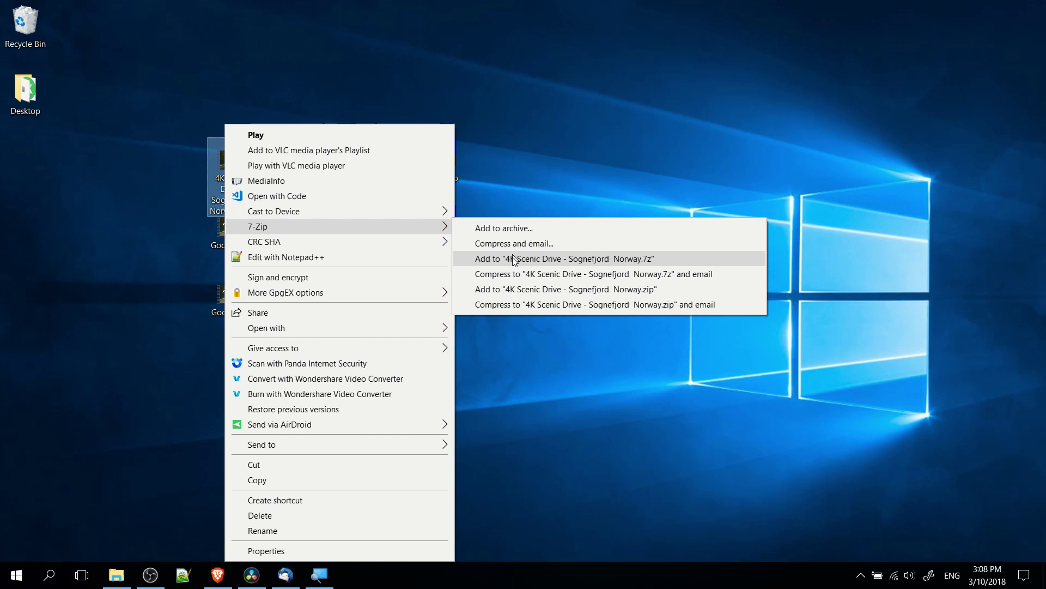
{"action": "left_click", "coordinate": [512, 291]}
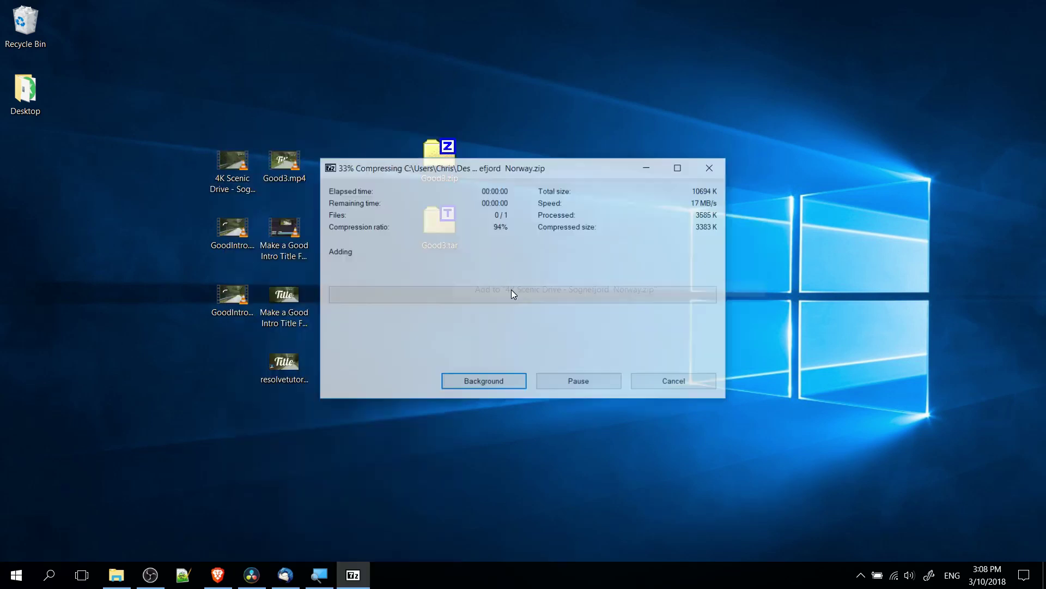
Move the new zip to the desktop centre and open it to confirm it contains the mp4.
{"action": "left_click", "coordinate": [29, 161]}
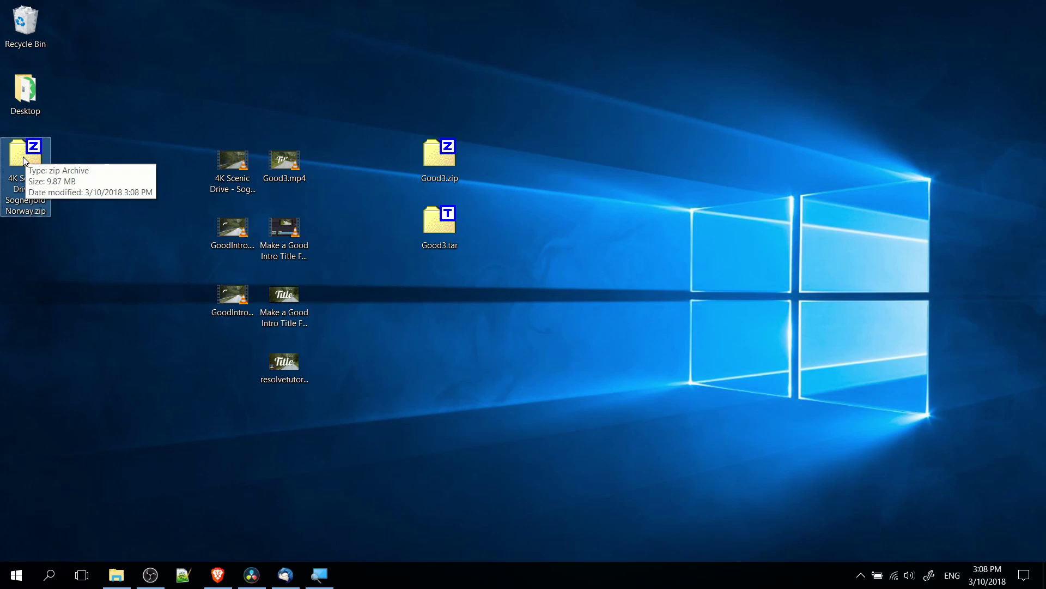
{"action": "left_click_drag", "start_coordinate": [25, 158], "coordinate": [543, 282]}
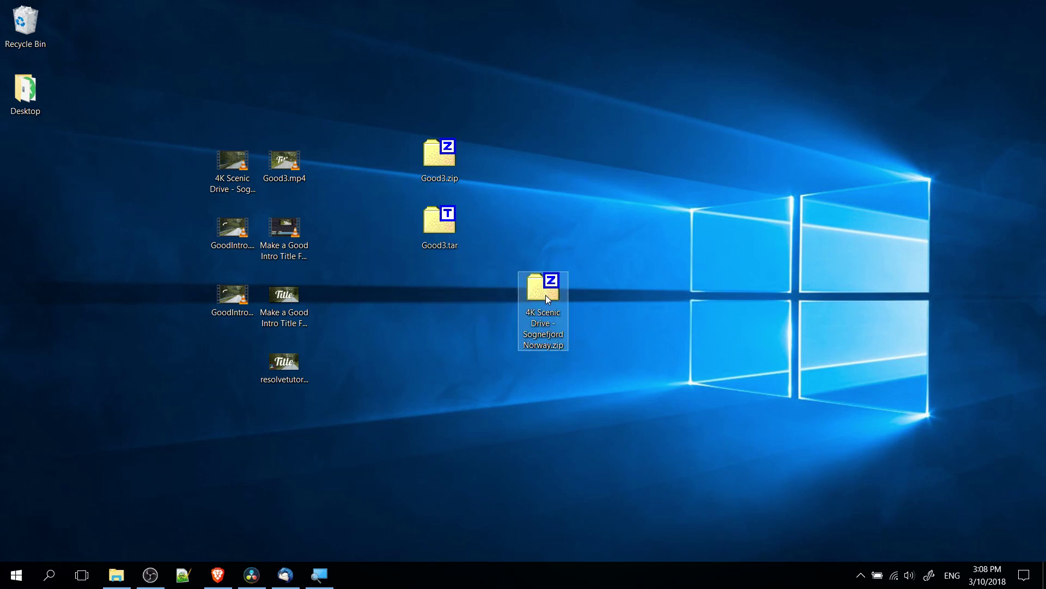
{"action": "double_click", "coordinate": [543, 282]}
{"action": "left_click_drag", "start_coordinate": [420, 64], "coordinate": [720, 136]}
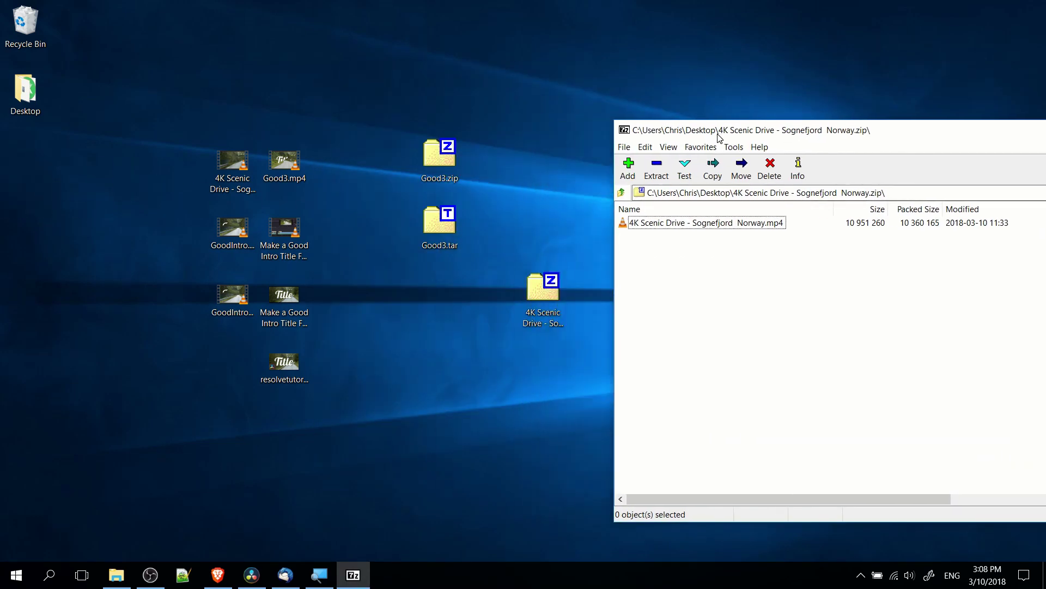
{"action": "left_click_drag", "start_coordinate": [838, 133], "coordinate": [681, 136]}
Close the archive window and place the zip icon beside Good3.zip.
{"action": "left_click", "coordinate": [956, 128]}
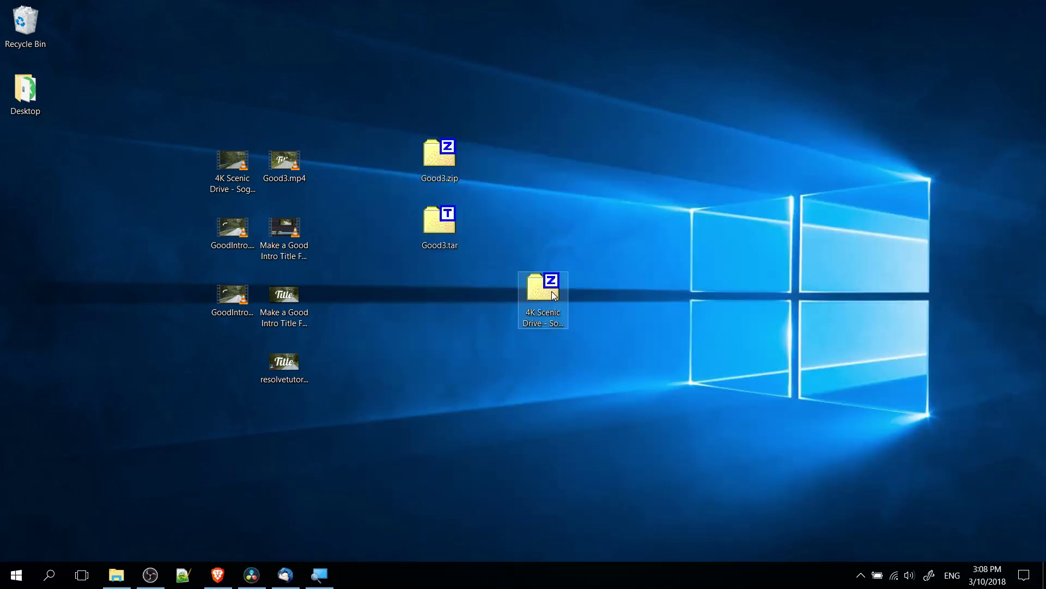
{"action": "left_click_drag", "start_coordinate": [548, 298], "coordinate": [550, 173]}
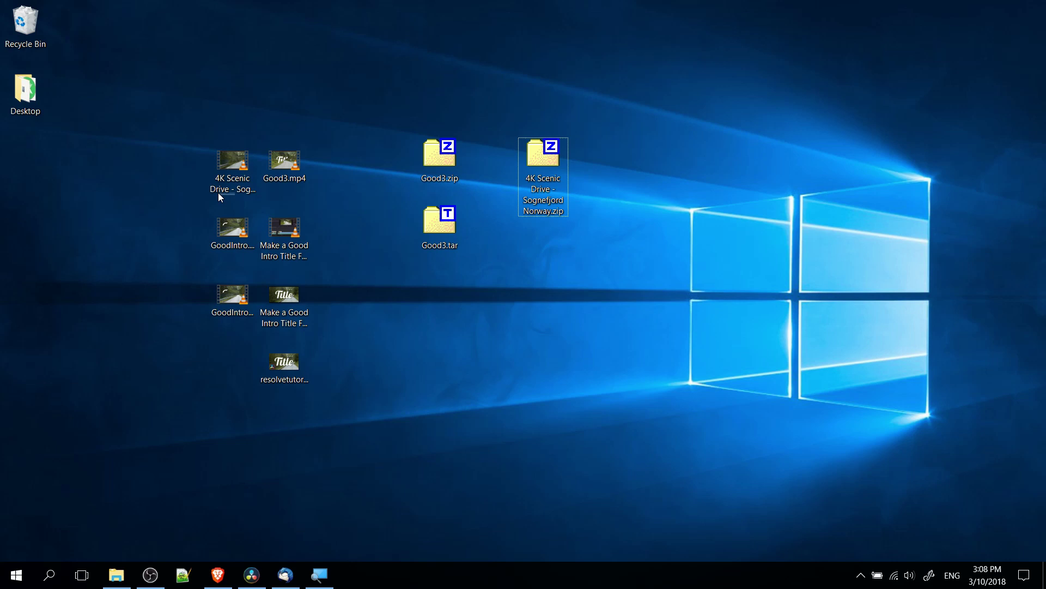
{"action": "left_click", "coordinate": [279, 234]}
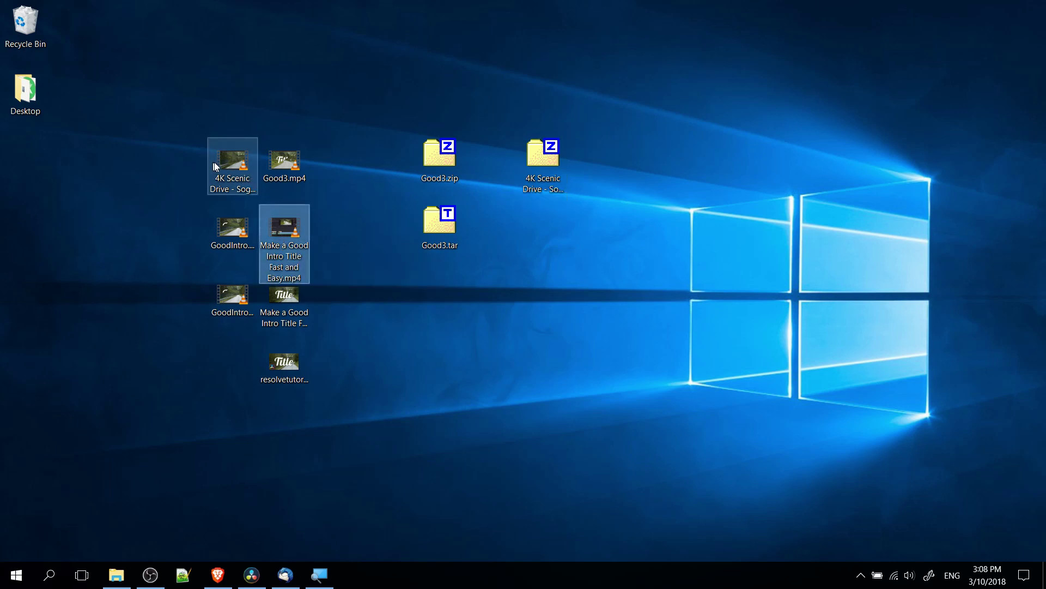
Create "4K Scenic Drive - Sognefjord Norway.tar" from the video via Add to archive with tar format.
{"action": "right_click", "coordinate": [233, 169]}
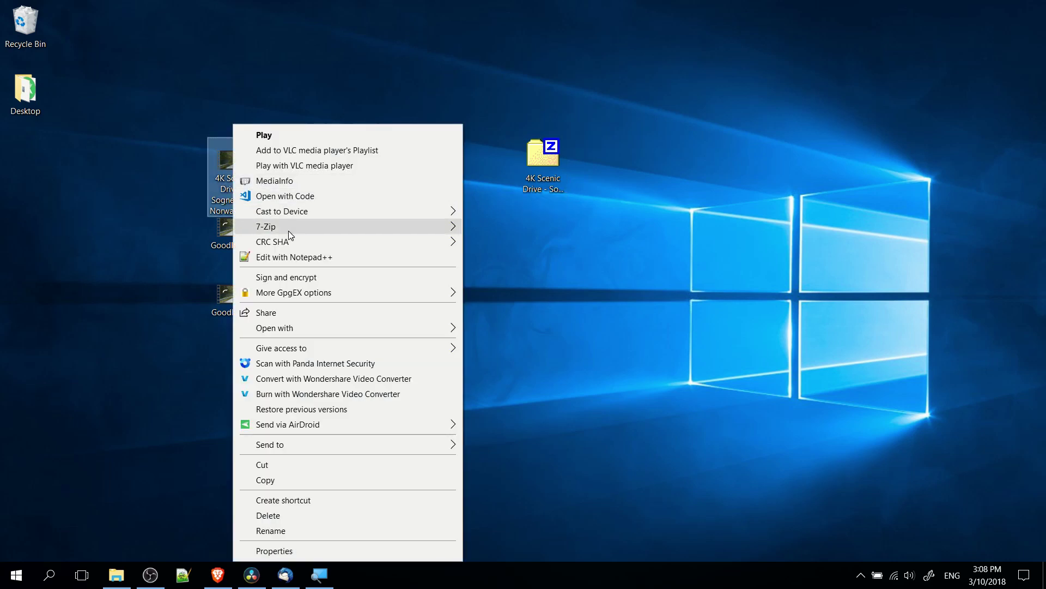
{"action": "mouse_move", "coordinate": [288, 230]}
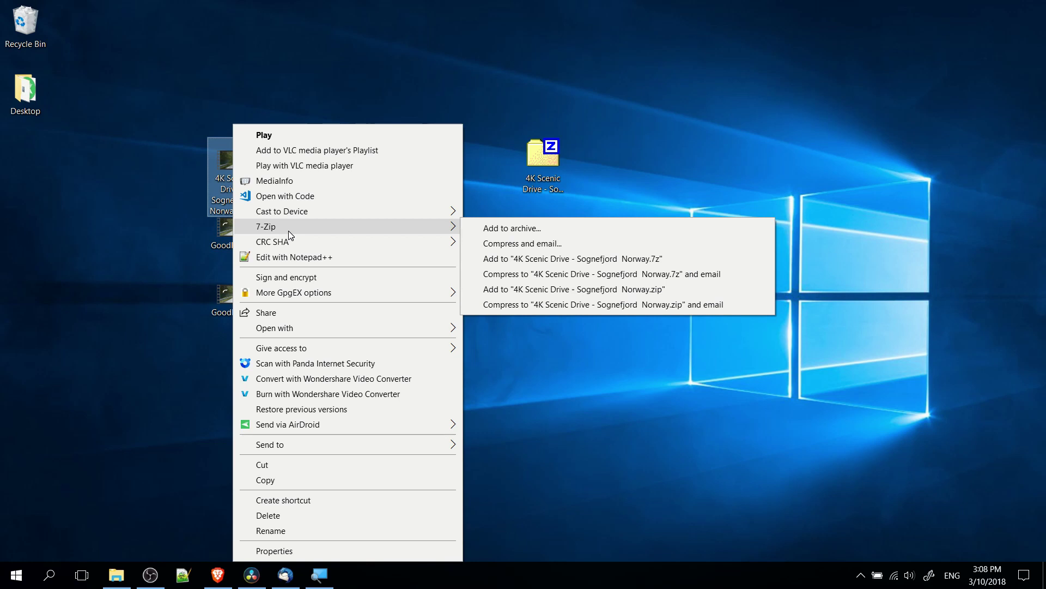
{"action": "left_click", "coordinate": [477, 232]}
{"action": "left_click_drag", "start_coordinate": [387, 93], "coordinate": [578, 109]}
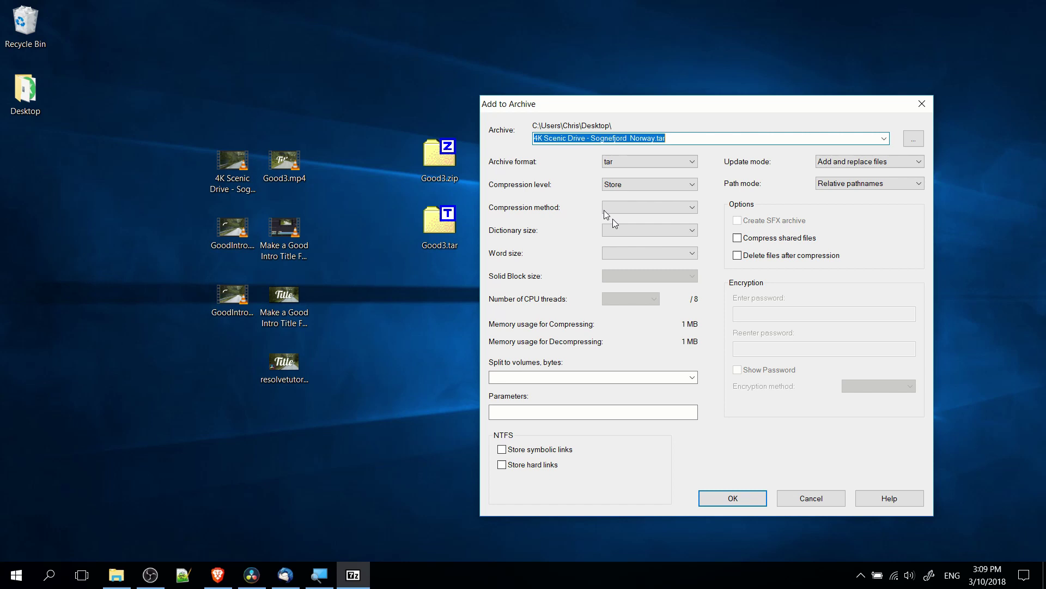
{"action": "left_click", "coordinate": [628, 160]}
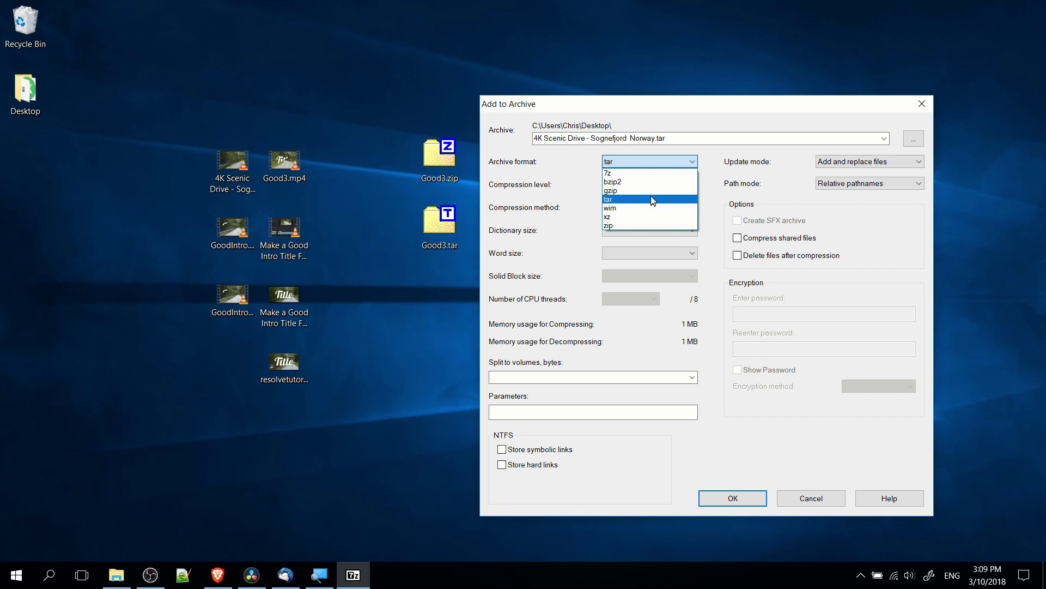
{"action": "left_click", "coordinate": [617, 198]}
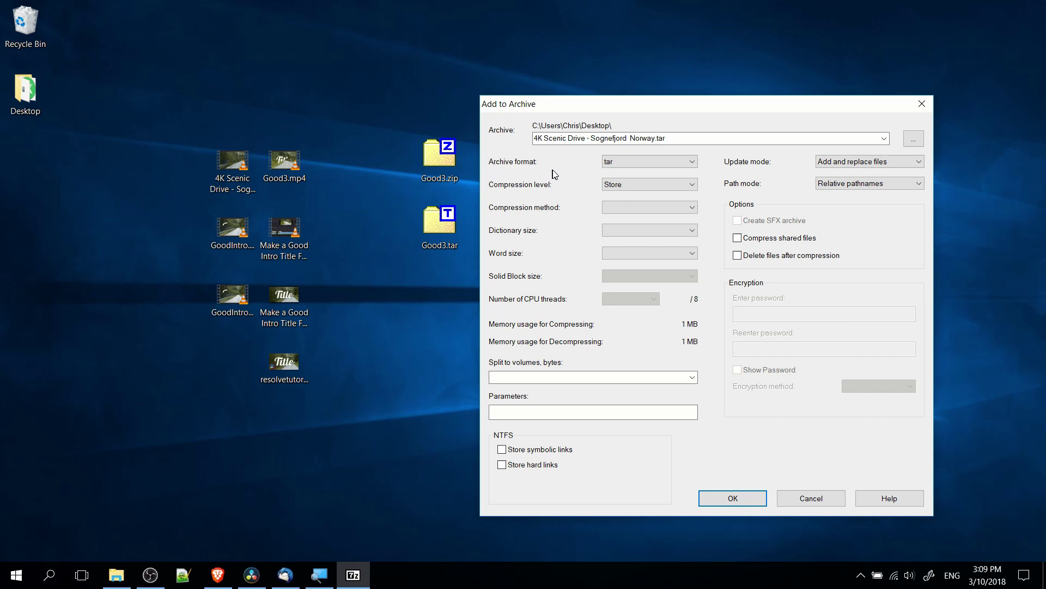
{"action": "key", "text": "Return"}
Group the new tar and zip beside Good3's archives and open the Norway zip showing its mp4.
{"action": "mouse_move", "coordinate": [45, 184]}
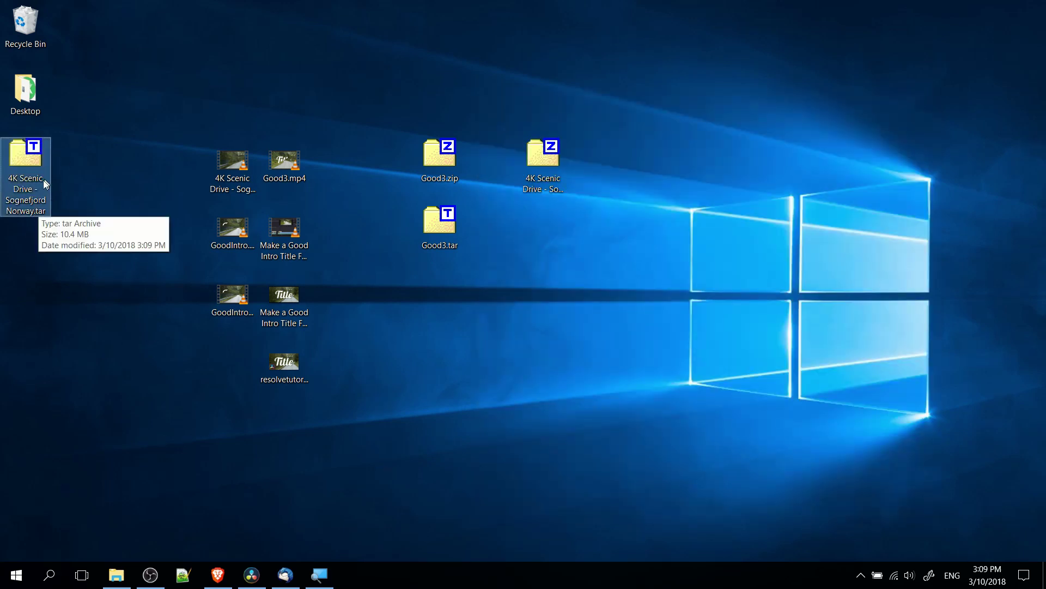
{"action": "left_click_drag", "start_coordinate": [32, 176], "coordinate": [550, 242]}
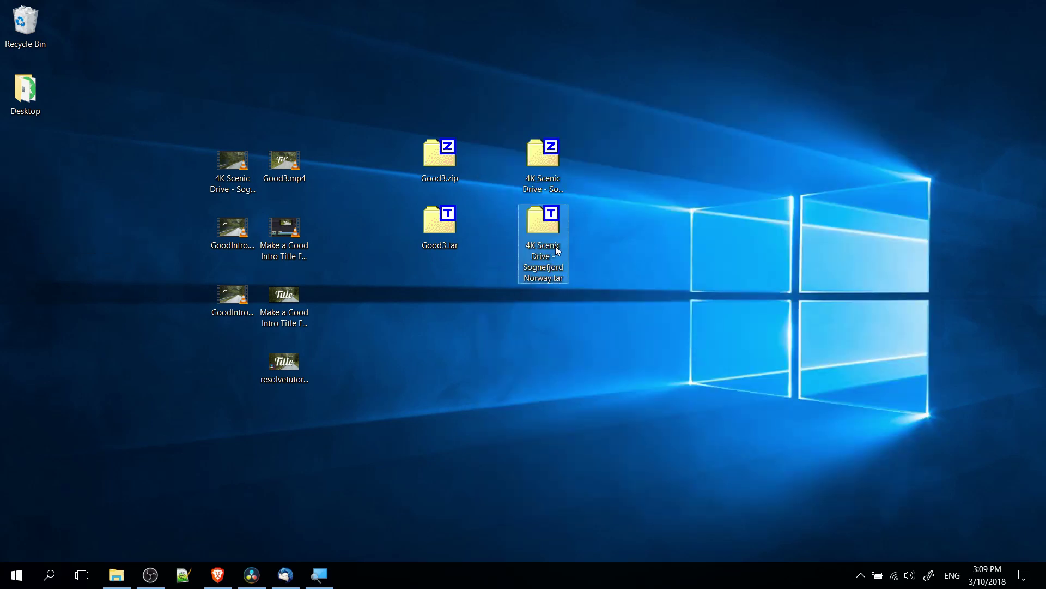
{"action": "double_click", "coordinate": [547, 150]}
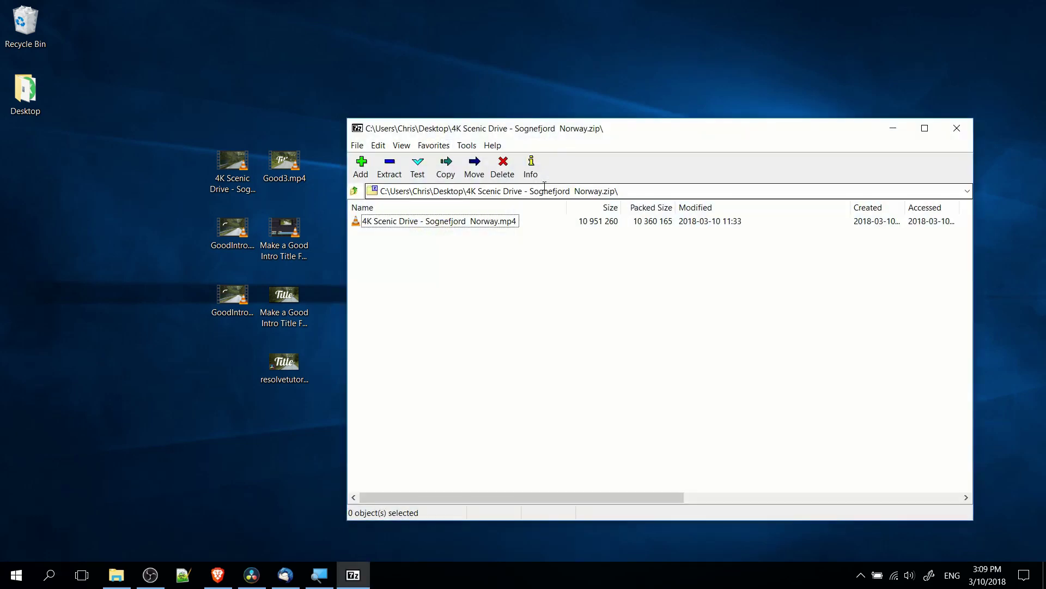
{"action": "left_click_drag", "start_coordinate": [554, 133], "coordinate": [756, 137]}
{"action": "left_click_drag", "start_coordinate": [546, 288], "coordinate": [495, 143]}
{"action": "left_click_drag", "start_coordinate": [663, 134], "coordinate": [612, 124]}
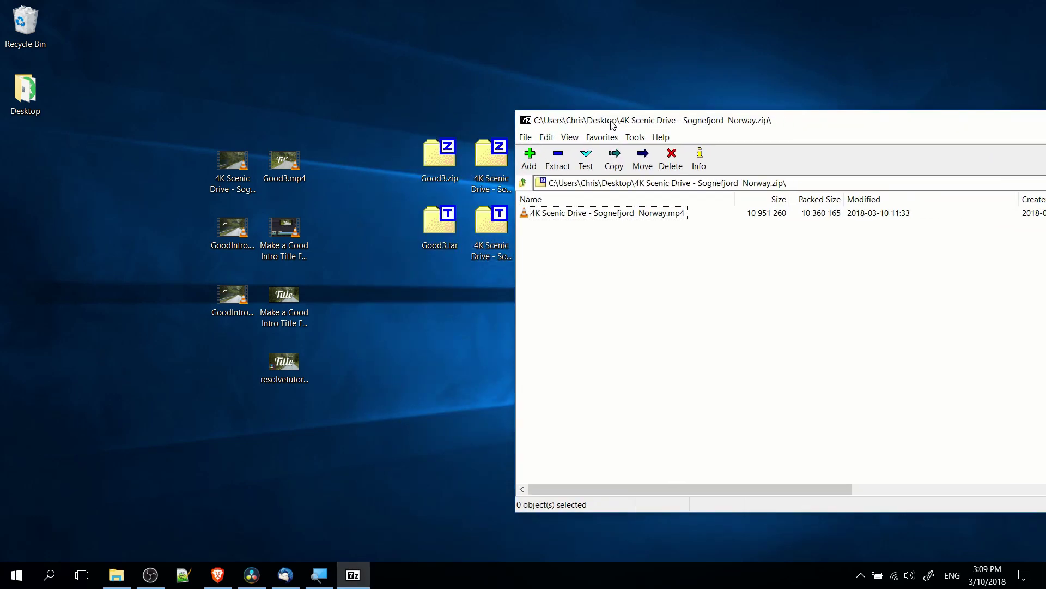
{"action": "left_click", "coordinate": [606, 85]}
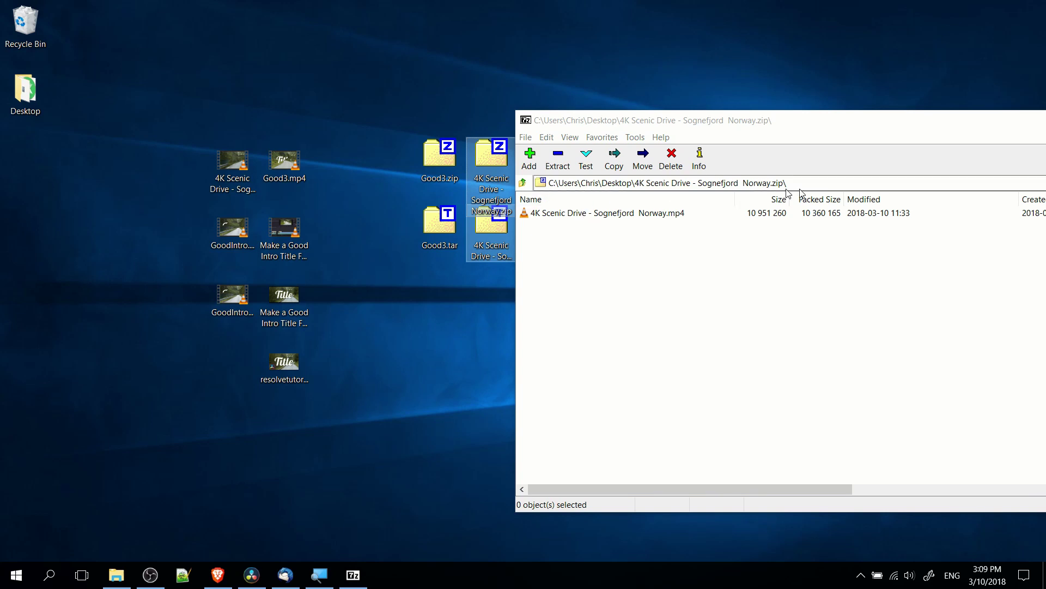
{"action": "left_click", "coordinate": [756, 182]}
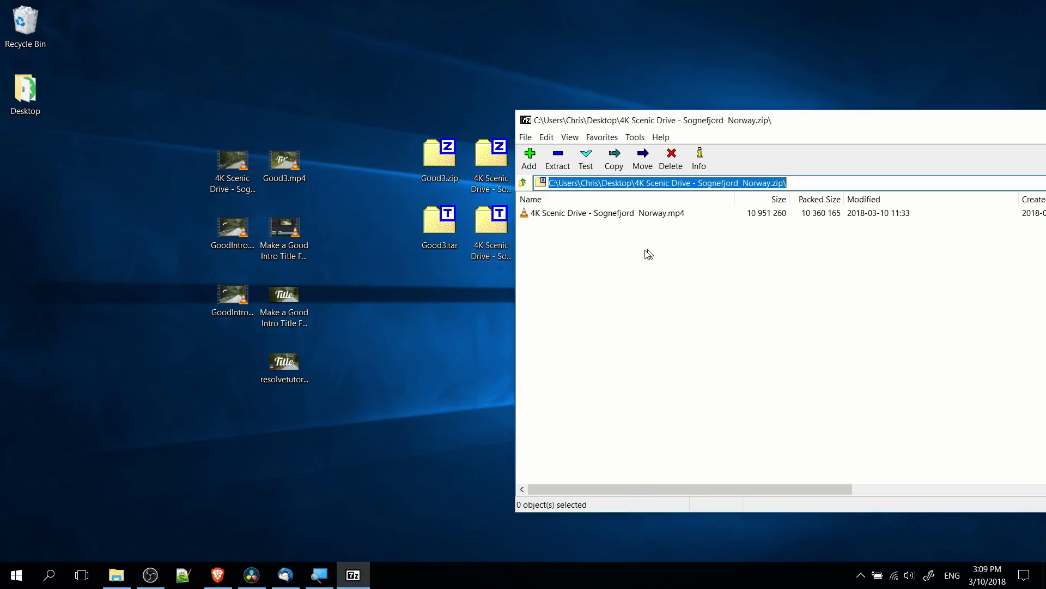
Copy the intro-title mp4, its snapshot and resolvetutorial.jpg into the open Norway zip, confirming the copy.
{"action": "left_click_drag", "start_coordinate": [256, 214], "coordinate": [350, 382]}
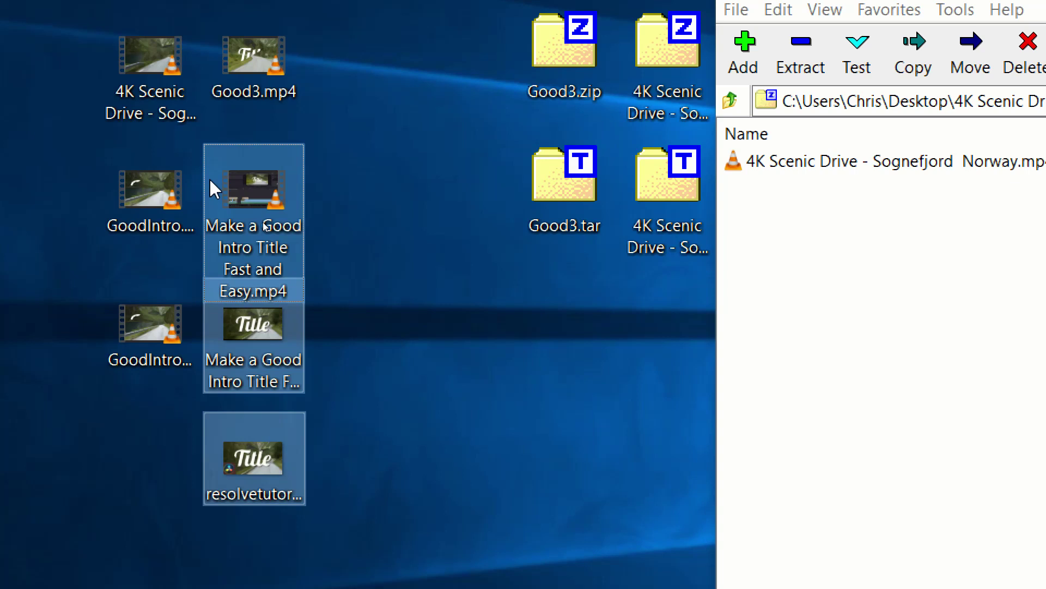
{"action": "left_click_drag", "start_coordinate": [231, 177], "coordinate": [862, 268]}
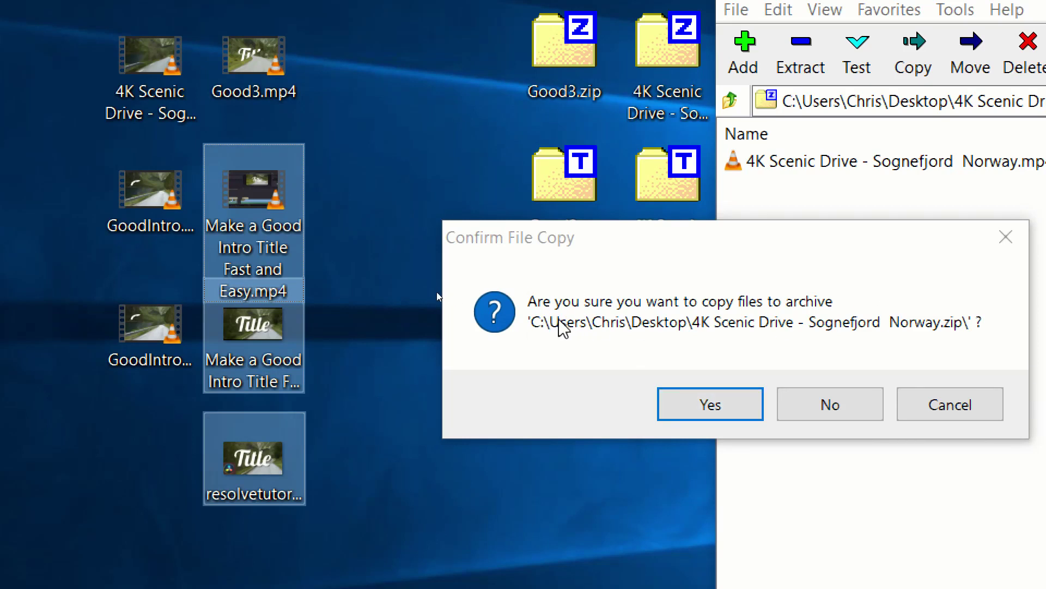
{"action": "left_click", "coordinate": [708, 418]}
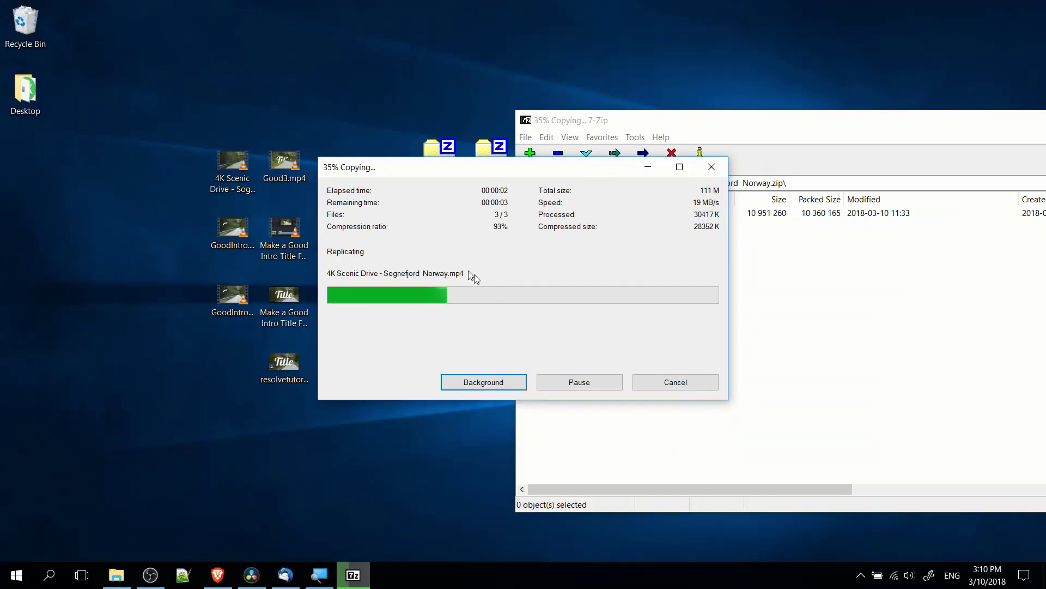
{"action": "left_click_drag", "start_coordinate": [501, 176], "coordinate": [232, 265]}
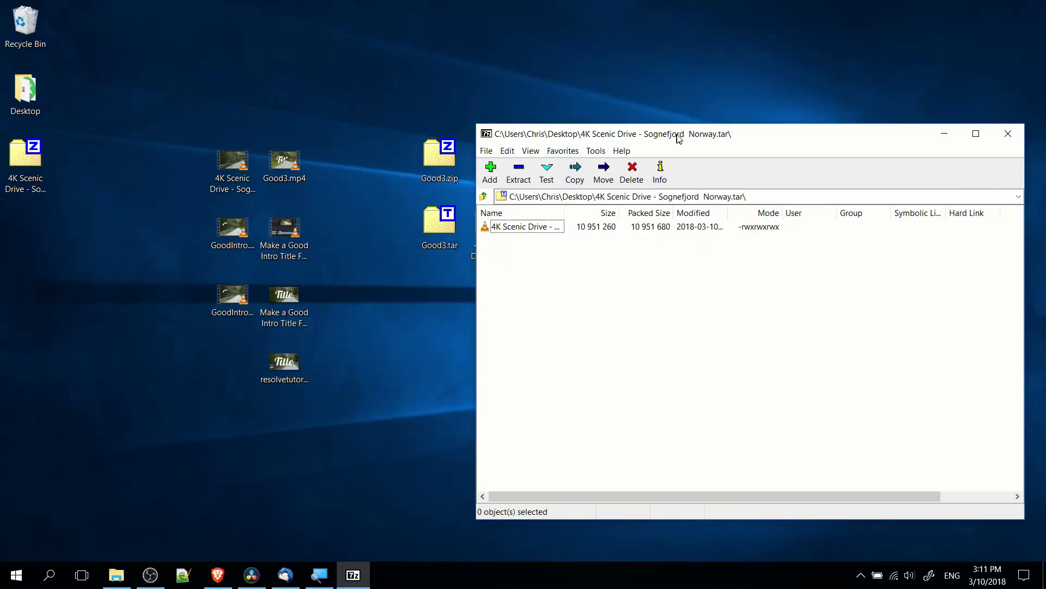
Close the tar archive window and reopen the 4K Scenic Drive zip.
{"action": "mouse_move", "coordinate": [679, 139]}
{"action": "left_mouse_down"}
{"action": "mouse_move", "coordinate": [669, 98]}
{"action": "mouse_move", "coordinate": [684, 123]}
{"action": "left_mouse_up"}
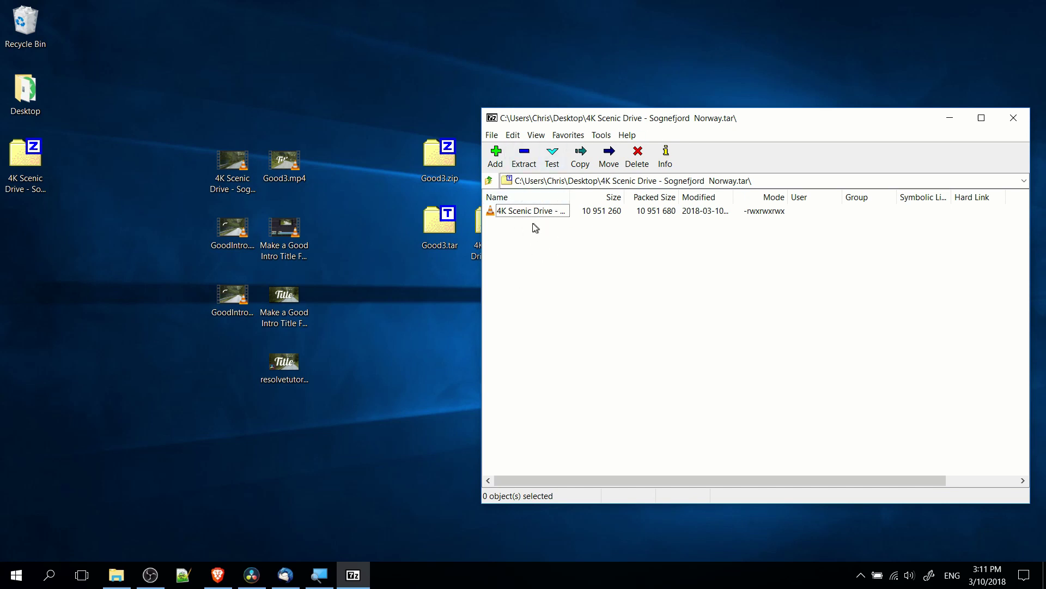
{"action": "left_click", "coordinate": [1014, 118]}
{"action": "double_click", "coordinate": [15, 176]}
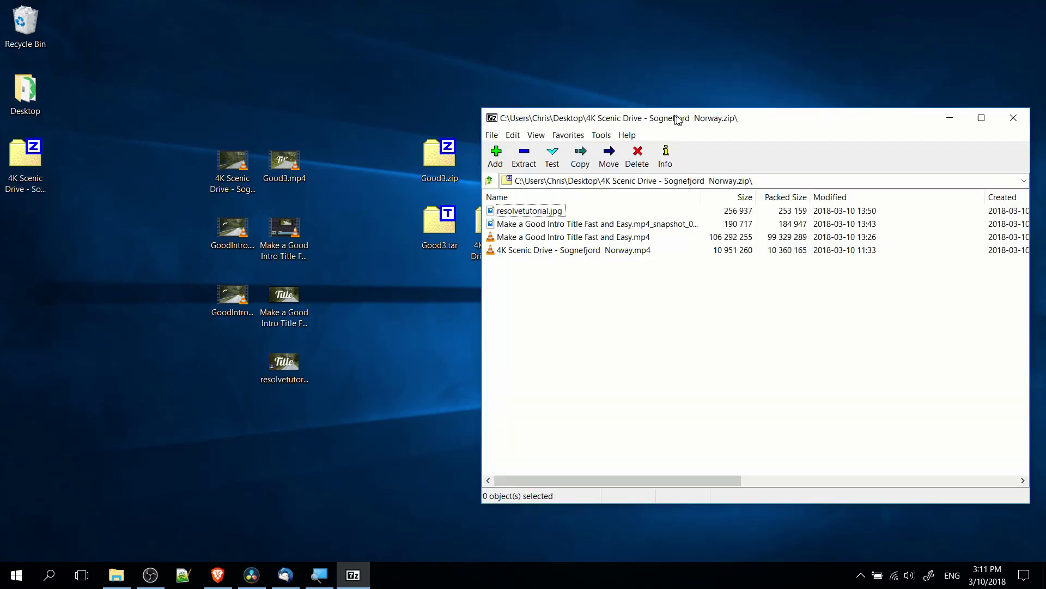
{"action": "left_click_drag", "start_coordinate": [677, 118], "coordinate": [736, 111]}
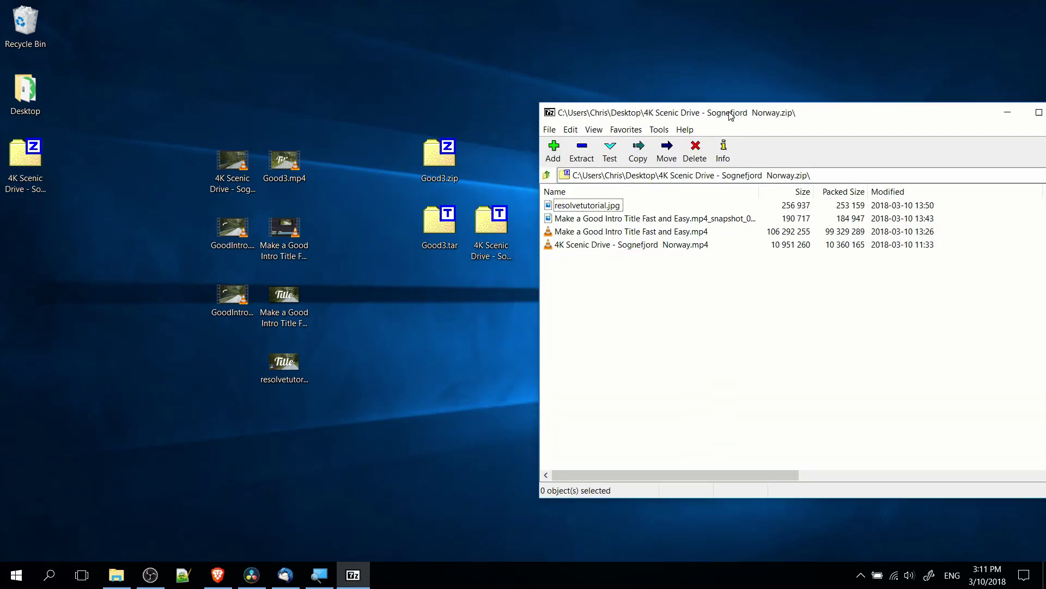
Delete the snapshot jpg from the zip, confirming with OK.
{"action": "left_click", "coordinate": [602, 219]}
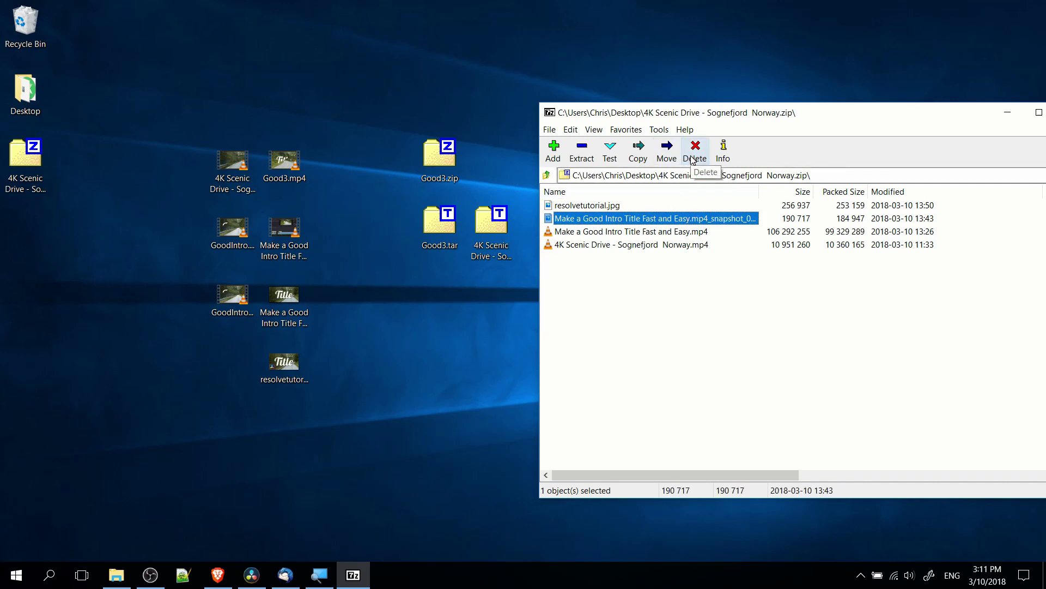
{"action": "right_click", "coordinate": [660, 218]}
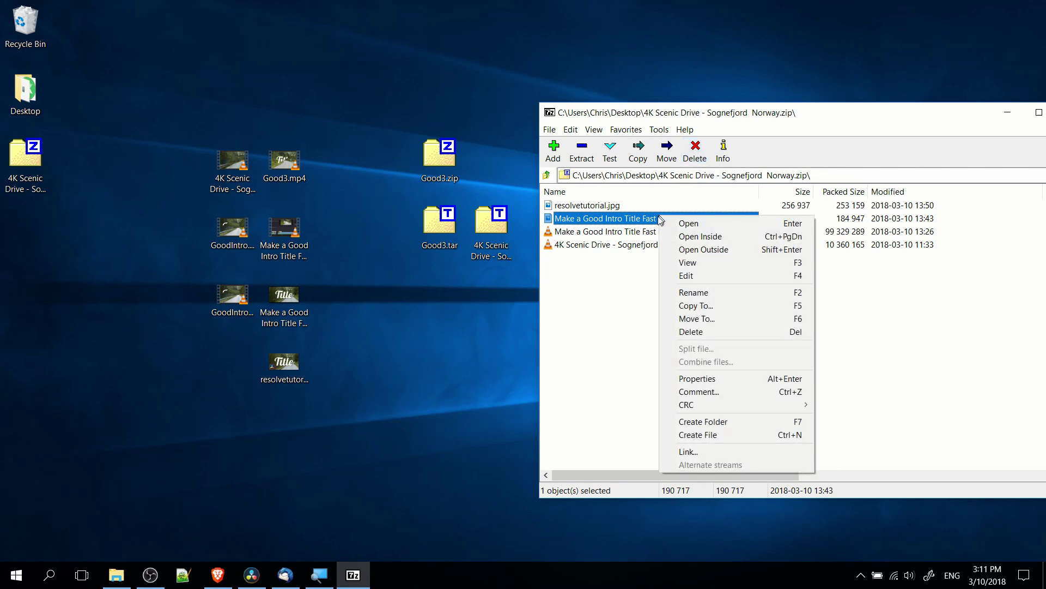
{"action": "left_click", "coordinate": [692, 333]}
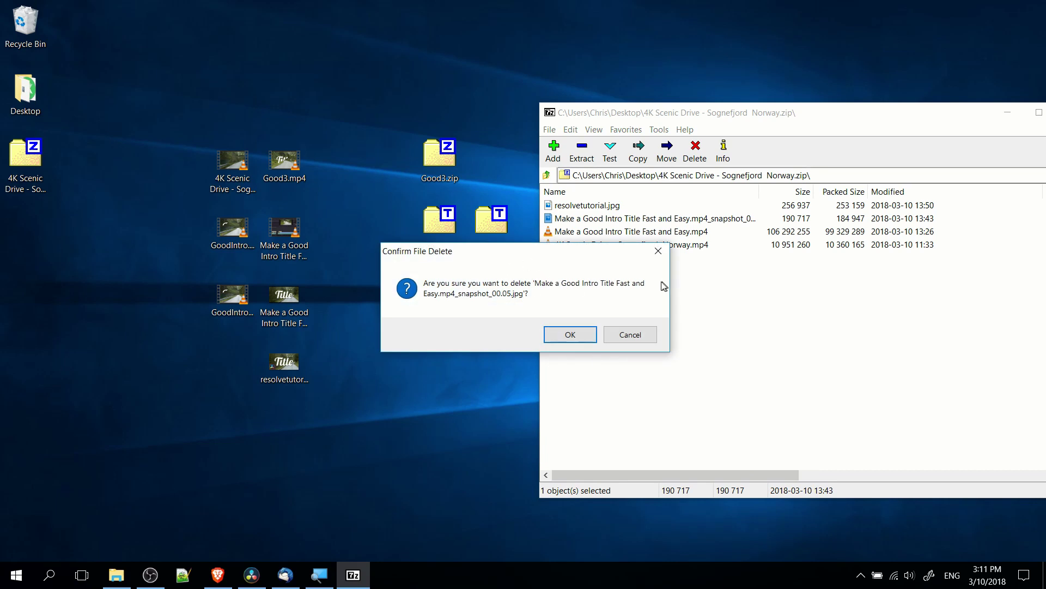
{"action": "left_click", "coordinate": [581, 336]}
{"action": "left_click_drag", "start_coordinate": [788, 363], "coordinate": [828, 381]}
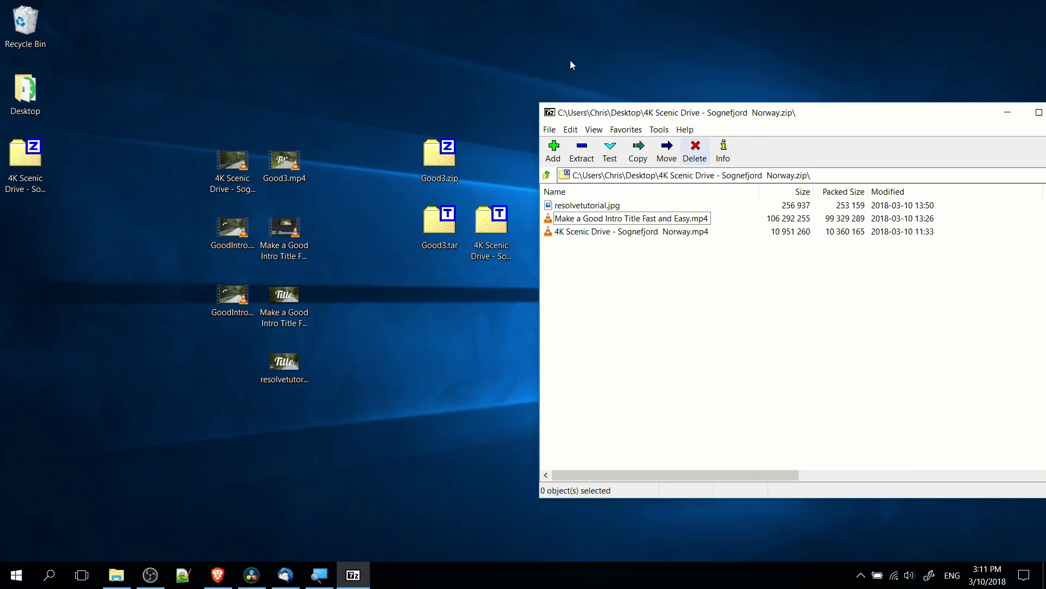
{"action": "left_click_drag", "start_coordinate": [684, 107], "coordinate": [653, 102]}
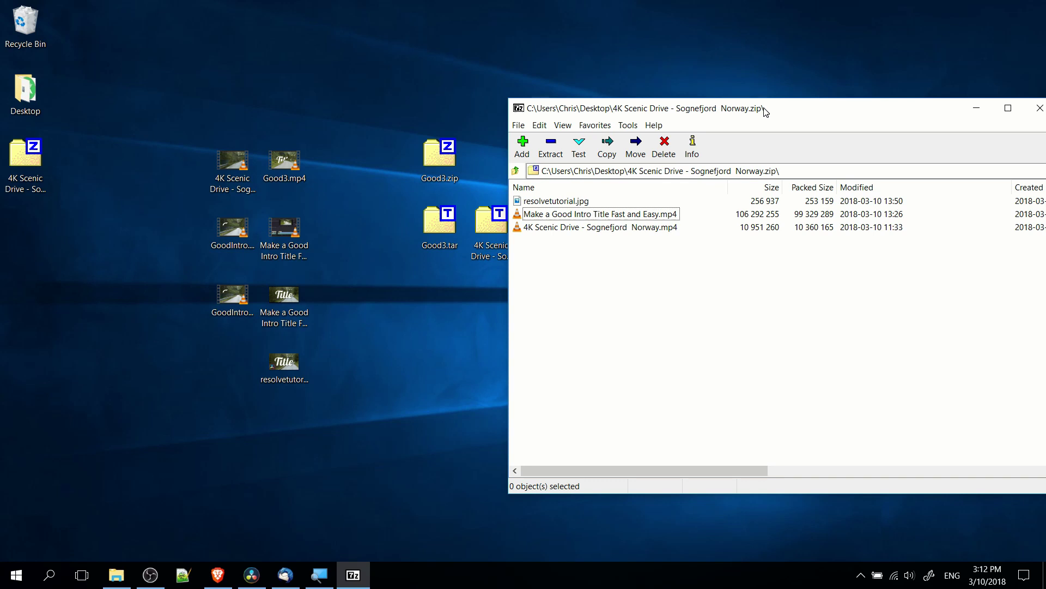
Close 7-Zip File Manager and move the Norway zip icon next to Good3.zip.
{"action": "left_click", "coordinate": [1040, 108]}
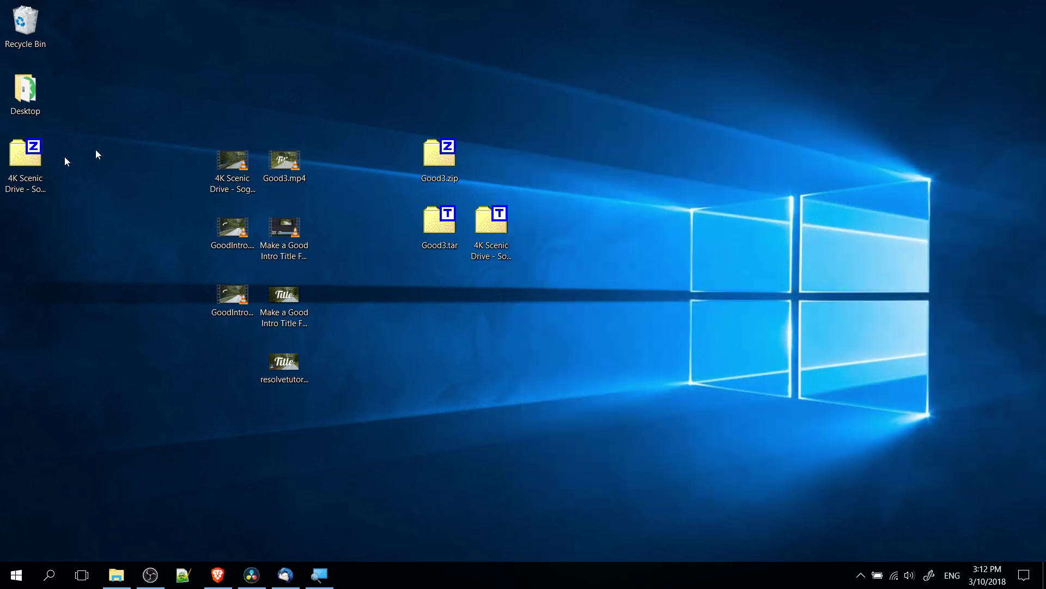
{"action": "left_click_drag", "start_coordinate": [30, 161], "coordinate": [502, 165]}
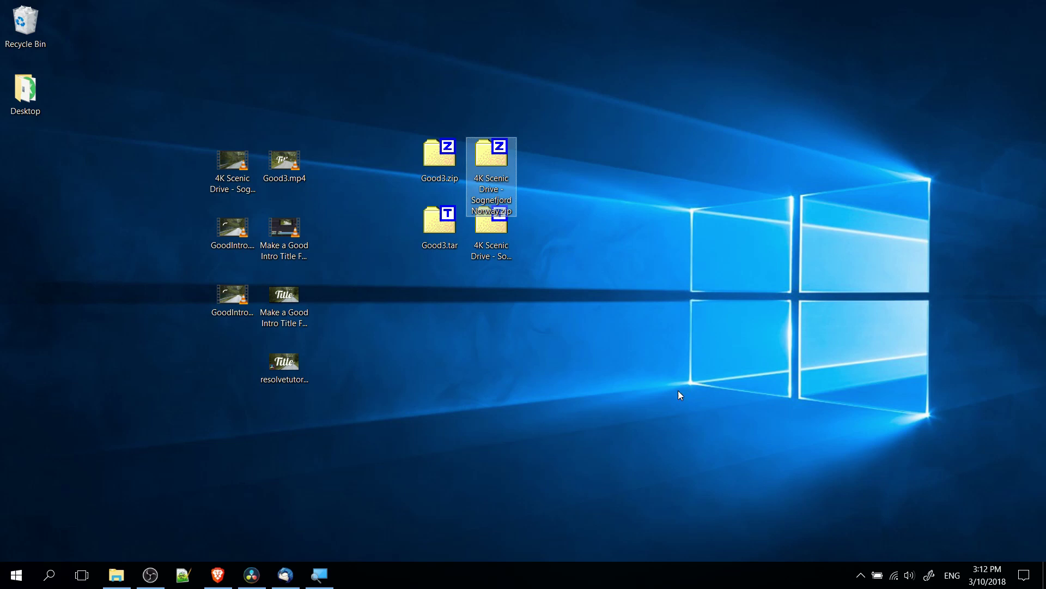